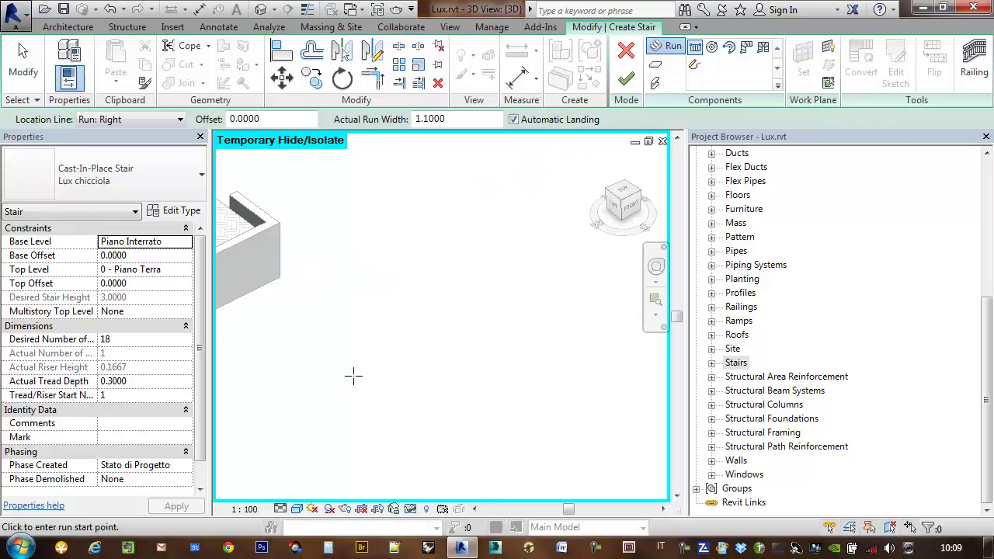
Step: Switch the stair to Cls - Alzata Max 17,5 cm - Pedata 30 cm and draw a straight 18-riser run
{"action": "left_click", "coordinate": [336, 357]}
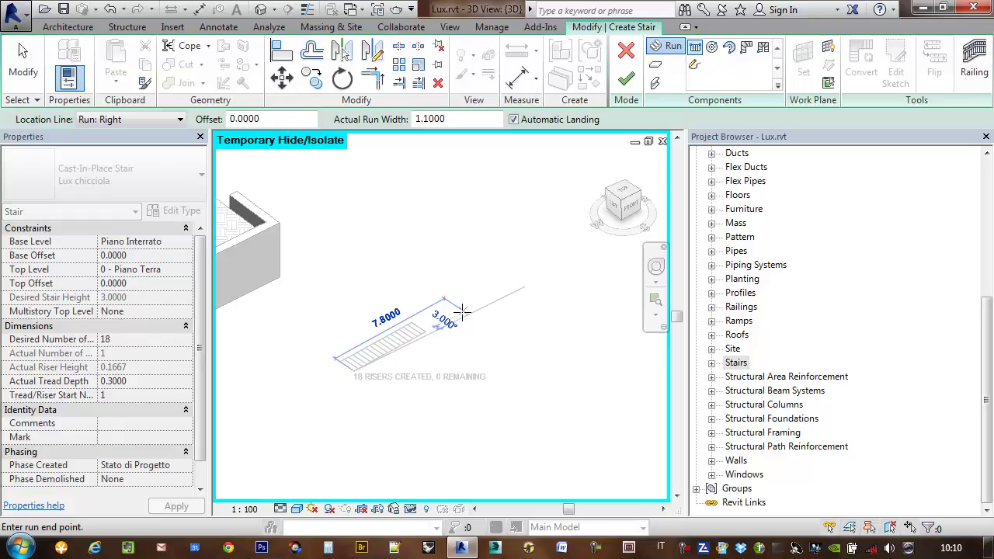
{"action": "key", "text": "Escape"}
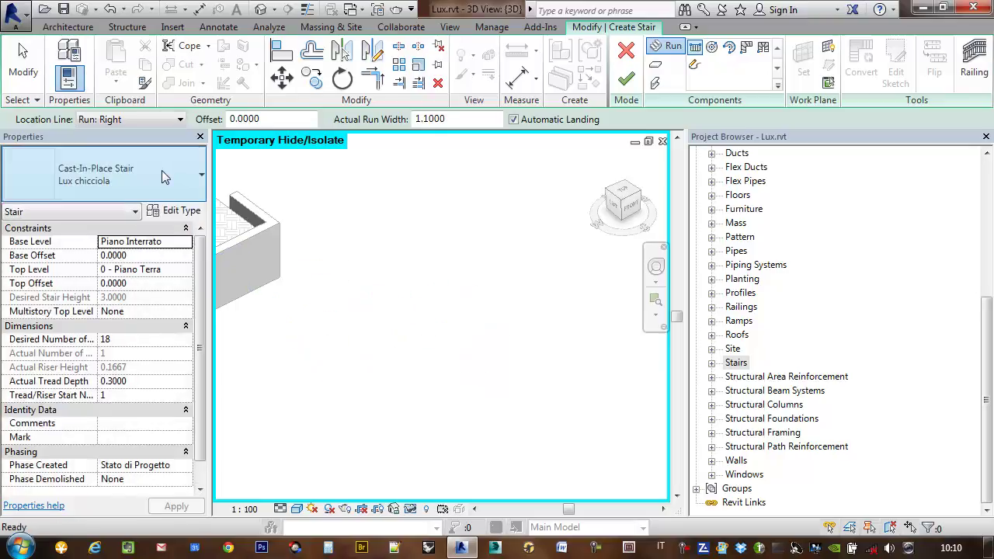
{"action": "left_click", "coordinate": [159, 170]}
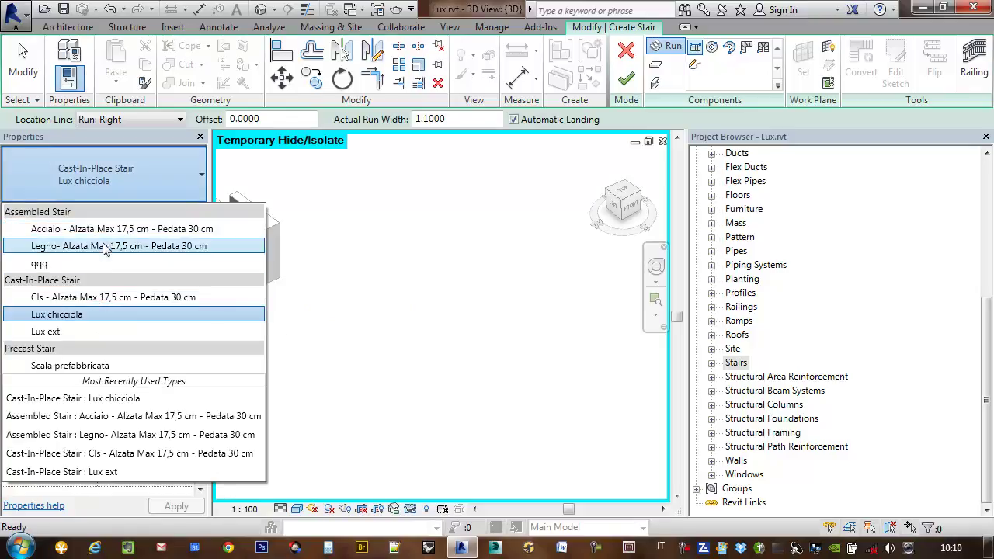
{"action": "left_click", "coordinate": [88, 299]}
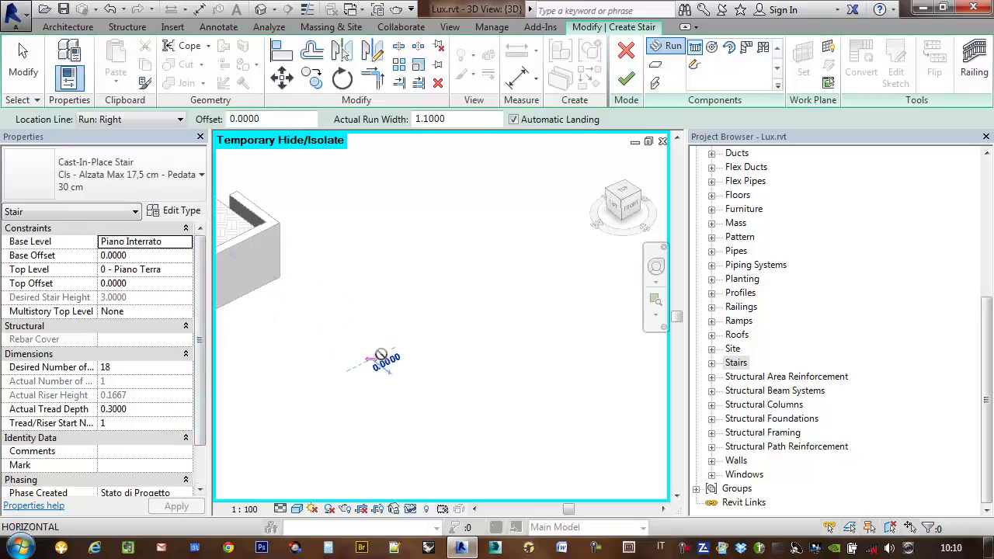
{"action": "left_click", "coordinate": [516, 288]}
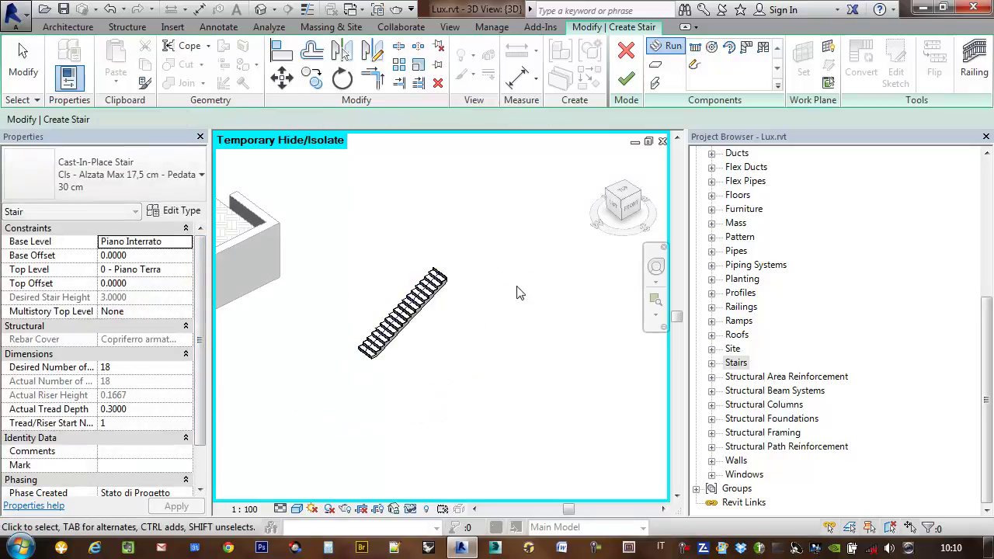
{"action": "key", "text": "Escape"}
Step: Recentre the view on the new run and select it
{"action": "scroll", "coordinate": [464, 339], "scroll_direction": "up", "scroll_amount": 3}
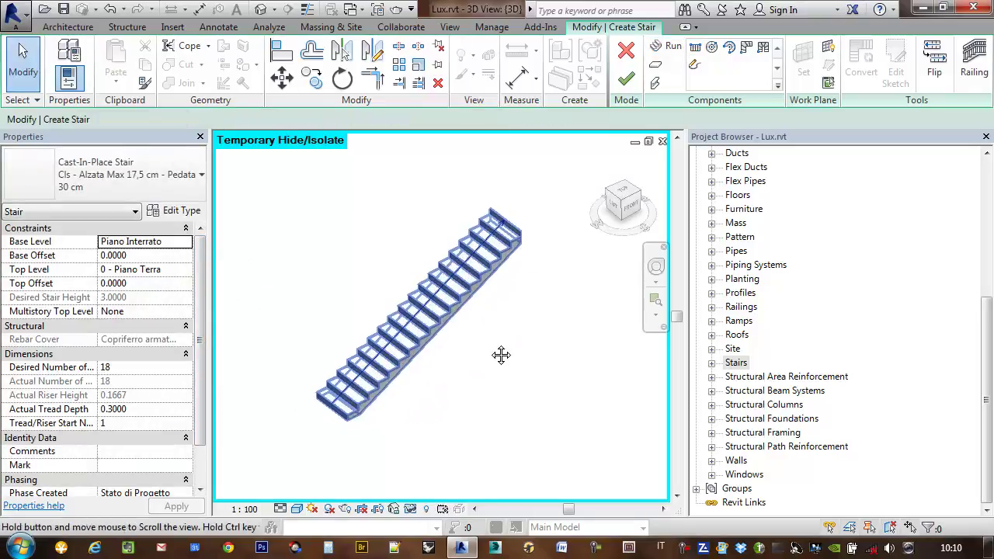
{"action": "middle_click_drag", "start_coordinate": [501, 355], "coordinate": [490, 340]}
{"action": "mouse_move", "coordinate": [533, 293]}
{"action": "middle_mouse_down"}
{"action": "mouse_move", "coordinate": [535, 326]}
{"action": "mouse_move", "coordinate": [524, 317]}
{"action": "mouse_move", "coordinate": [537, 311]}
{"action": "mouse_move", "coordinate": [479, 218]}
{"action": "mouse_move", "coordinate": [444, 277]}
{"action": "mouse_move", "coordinate": [506, 306]}
{"action": "middle_mouse_up"}
{"action": "left_click", "coordinate": [445, 277]}
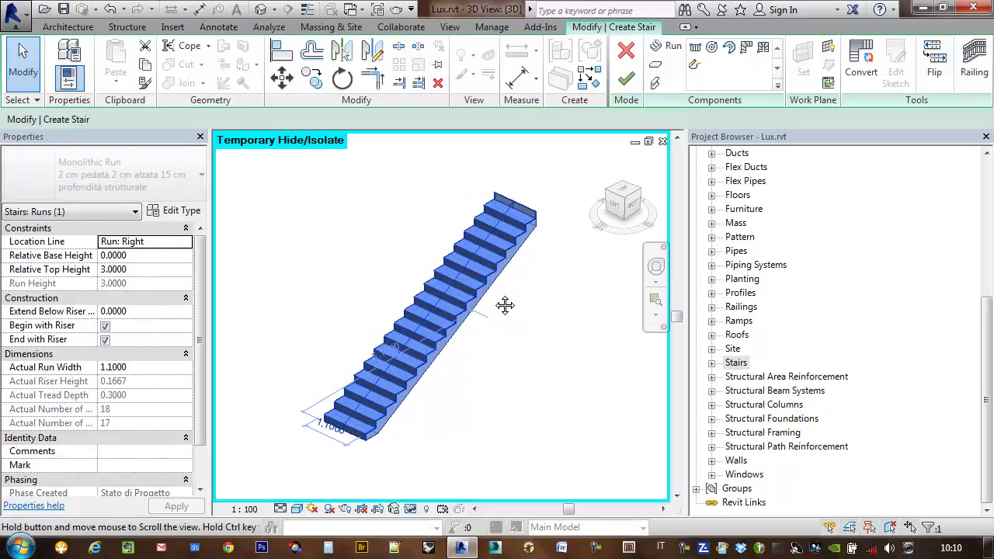
{"action": "left_click", "coordinate": [544, 282]}
{"action": "left_click", "coordinate": [498, 265]}
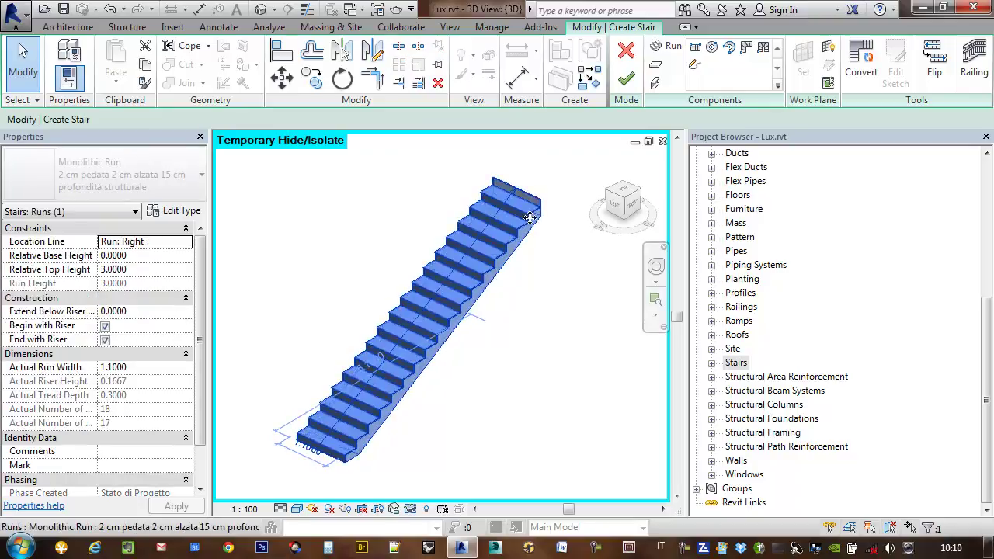
{"action": "left_click_drag", "start_coordinate": [474, 276], "coordinate": [364, 284]}
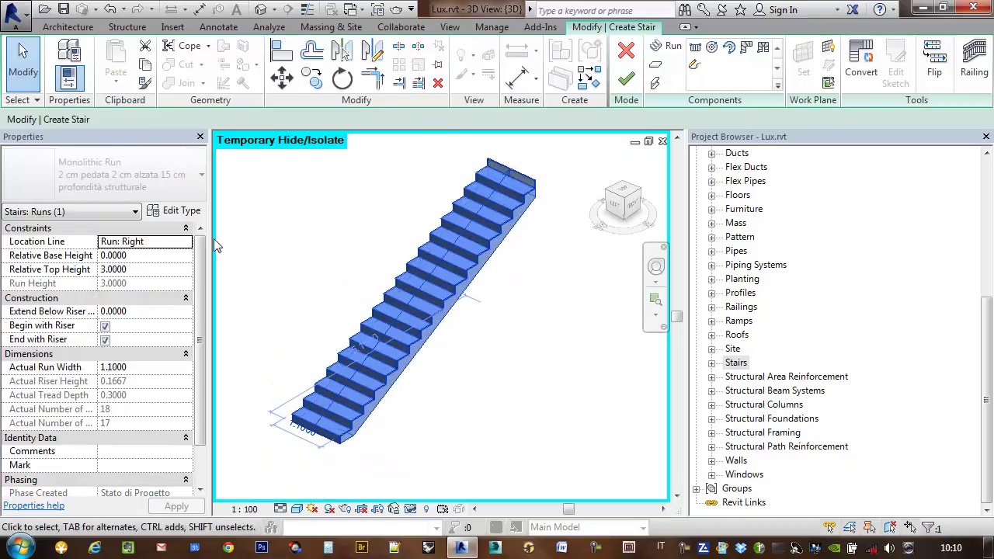
Step: Bring up the Monolithic Run type properties, moved down so the stair stays visible
{"action": "left_click", "coordinate": [181, 212]}
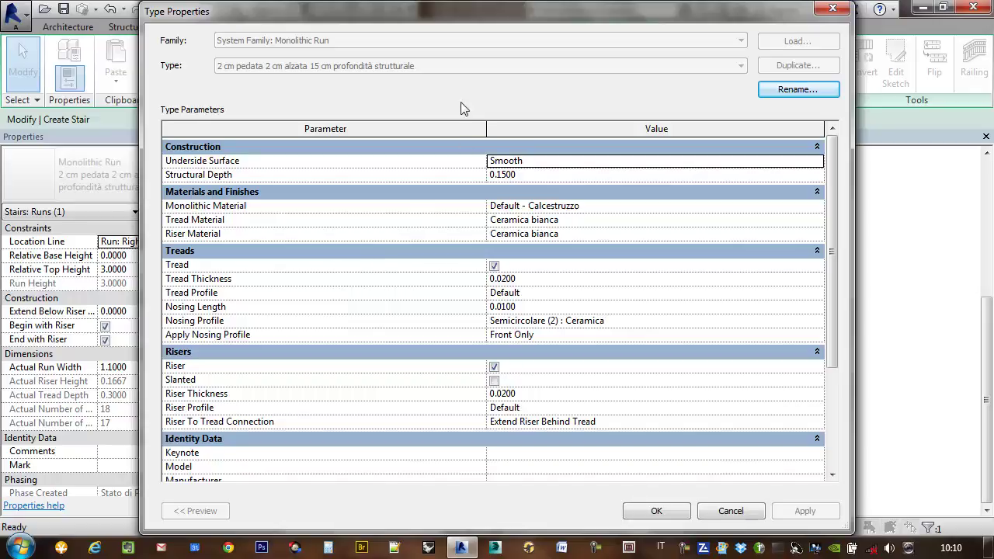
{"action": "mouse_move", "coordinate": [458, 24]}
{"action": "left_mouse_down"}
{"action": "mouse_move", "coordinate": [475, 43]}
{"action": "mouse_move", "coordinate": [457, 38]}
{"action": "left_mouse_up"}
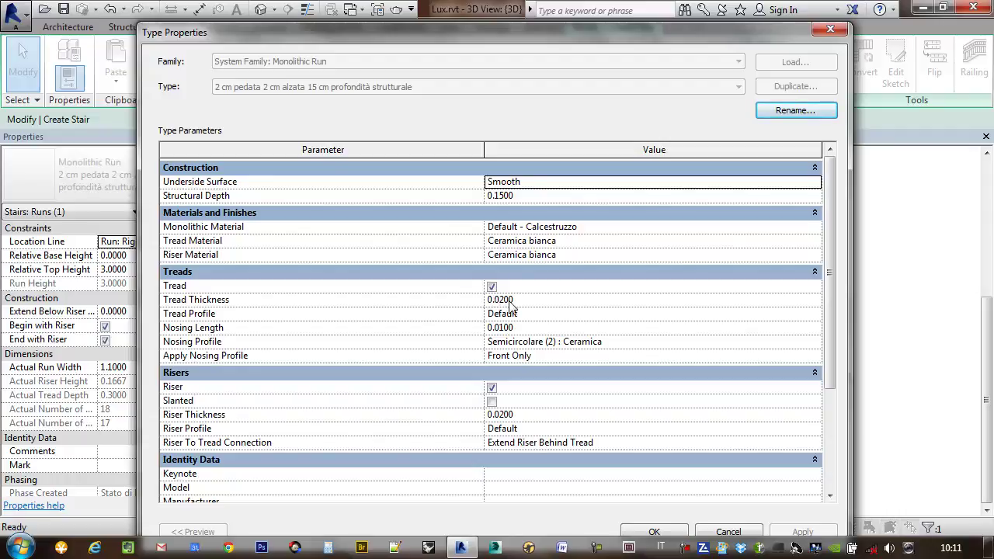
{"action": "left_click_drag", "start_coordinate": [486, 33], "coordinate": [501, 413]}
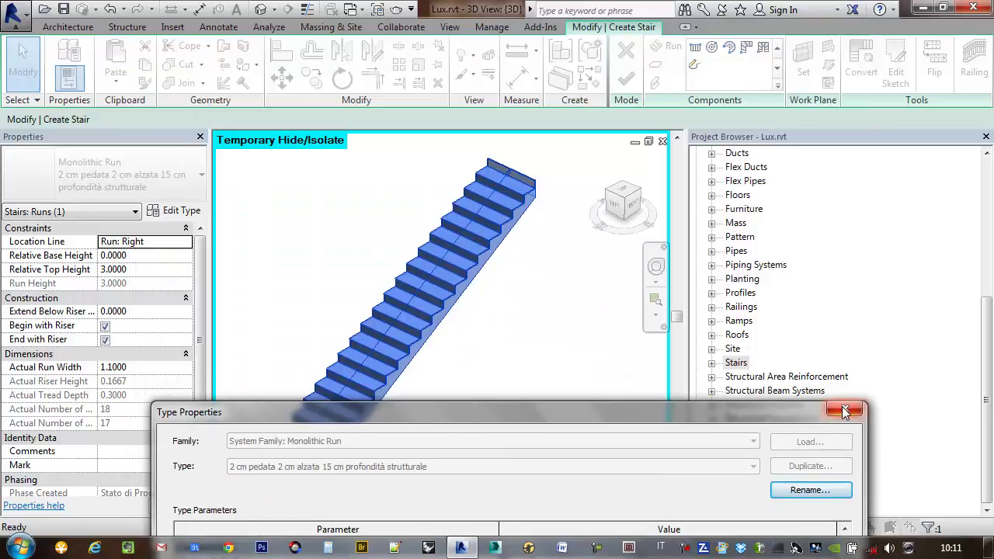
Step: Close the run's Type Properties without changes, zoom around the run and existing stairs, then deselect
{"action": "left_click", "coordinate": [845, 409]}
{"action": "scroll", "coordinate": [434, 228], "scroll_direction": "up", "scroll_amount": 5}
{"action": "scroll", "coordinate": [485, 265], "scroll_direction": "up", "scroll_amount": 4}
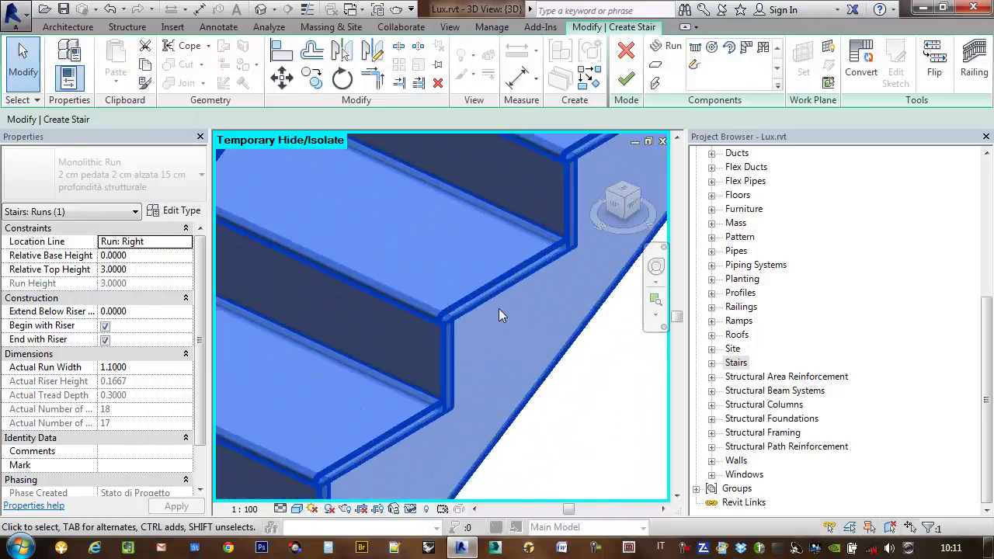
{"action": "scroll", "coordinate": [478, 356], "scroll_direction": "down", "scroll_amount": 2}
{"action": "scroll", "coordinate": [455, 341], "scroll_direction": "down", "scroll_amount": 2}
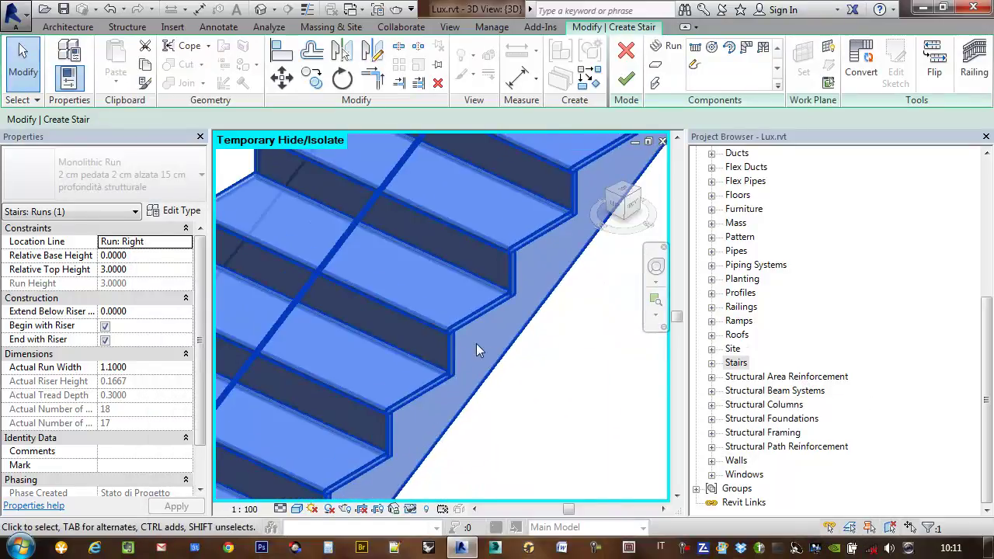
{"action": "scroll", "coordinate": [477, 344], "scroll_direction": "down", "scroll_amount": 2}
{"action": "scroll", "coordinate": [382, 268], "scroll_direction": "down", "scroll_amount": 2}
{"action": "scroll", "coordinate": [382, 268], "scroll_direction": "down", "scroll_amount": 2}
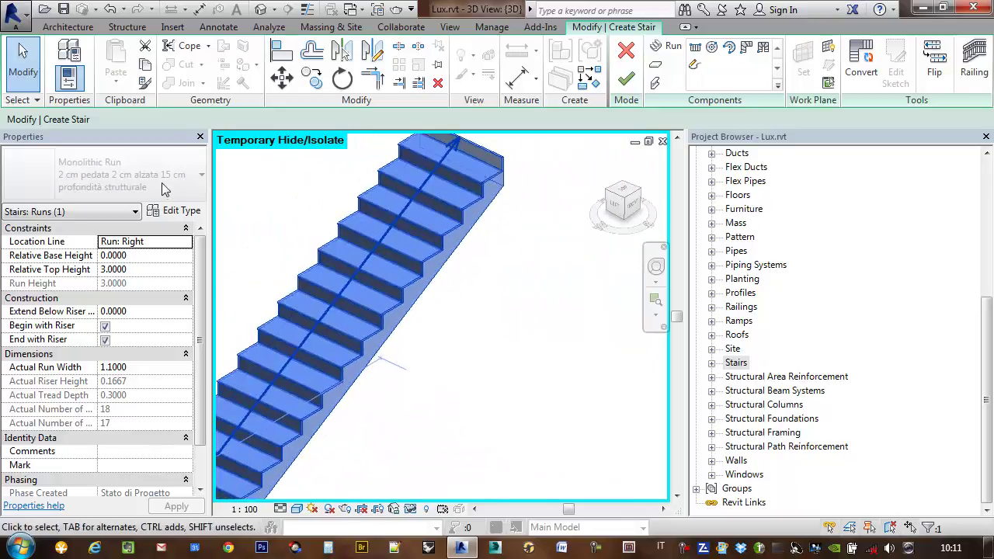
{"action": "scroll", "coordinate": [365, 280], "scroll_direction": "down", "scroll_amount": 5}
{"action": "scroll", "coordinate": [262, 255], "scroll_direction": "up", "scroll_amount": 1}
{"action": "scroll", "coordinate": [264, 256], "scroll_direction": "up", "scroll_amount": 3}
{"action": "scroll", "coordinate": [466, 280], "scroll_direction": "up", "scroll_amount": 2}
{"action": "scroll", "coordinate": [349, 272], "scroll_direction": "up", "scroll_amount": 2}
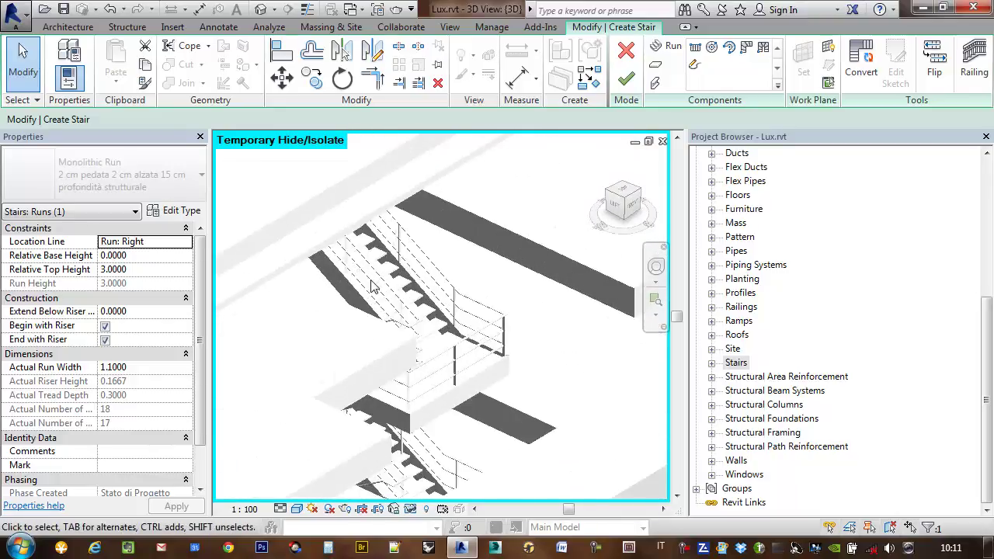
{"action": "scroll", "coordinate": [342, 268], "scroll_direction": "up", "scroll_amount": 2}
{"action": "scroll", "coordinate": [423, 271], "scroll_direction": "up", "scroll_amount": 2}
{"action": "key", "text": "Escape"}
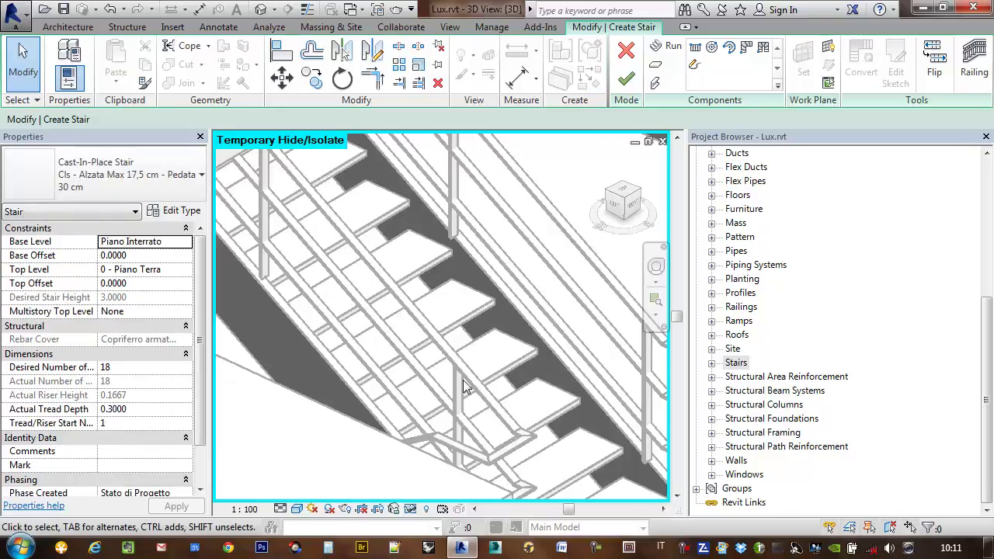
Step: Orbit to isolate the 18-riser run, select it for a closer look, then deselect it
{"action": "scroll", "coordinate": [464, 386], "scroll_direction": "down", "scroll_amount": 1}
{"action": "scroll", "coordinate": [451, 388], "scroll_direction": "down", "scroll_amount": 1}
{"action": "scroll", "coordinate": [422, 391], "scroll_direction": "down", "scroll_amount": 1}
{"action": "scroll", "coordinate": [356, 367], "scroll_direction": "down", "scroll_amount": 1}
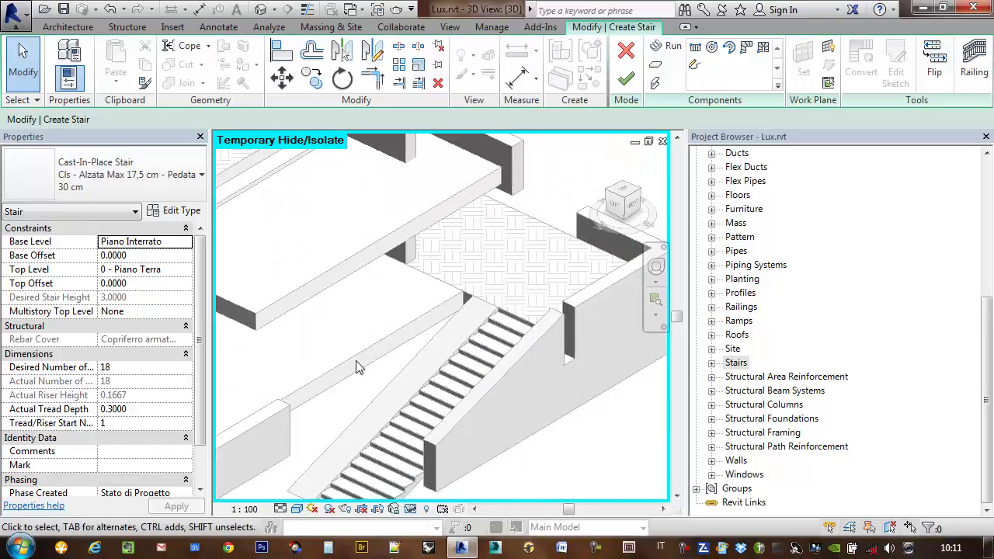
{"action": "middle_click_drag", "start_coordinate": [357, 367], "coordinate": [493, 422], "text": "shift"}
{"action": "scroll", "coordinate": [477, 340], "scroll_direction": "up", "scroll_amount": 2}
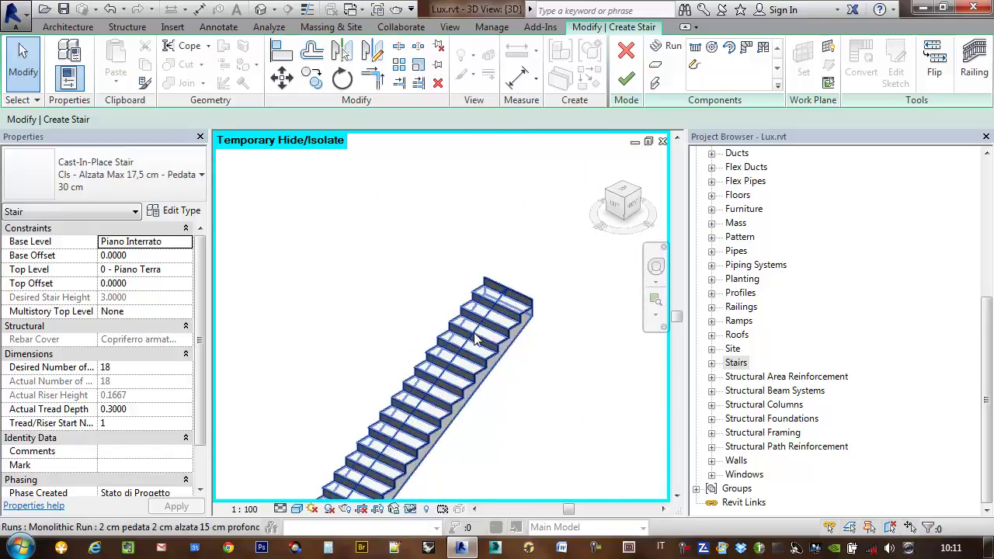
{"action": "left_click", "coordinate": [477, 339]}
{"action": "middle_click_drag", "start_coordinate": [477, 340], "coordinate": [489, 277], "text": "shift"}
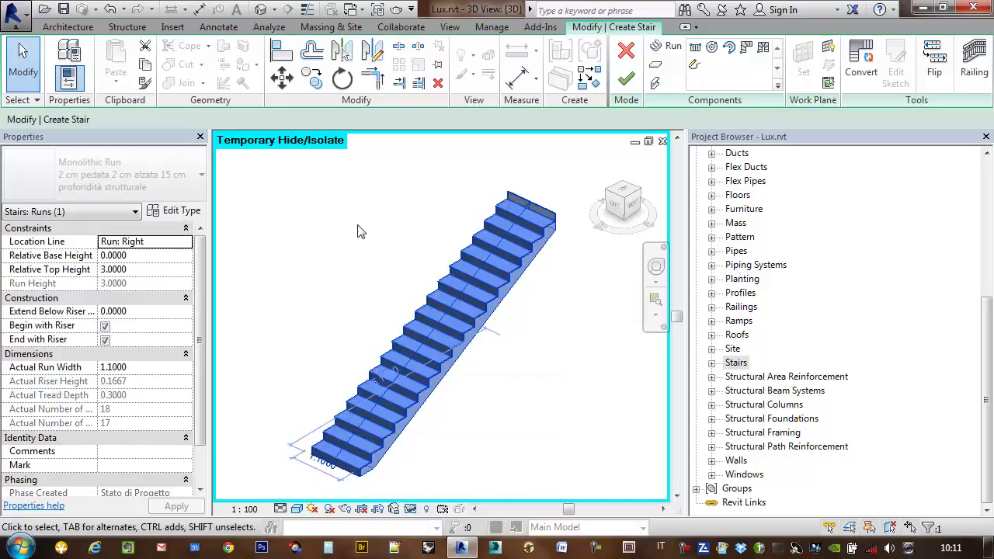
{"action": "key", "text": "Escape"}
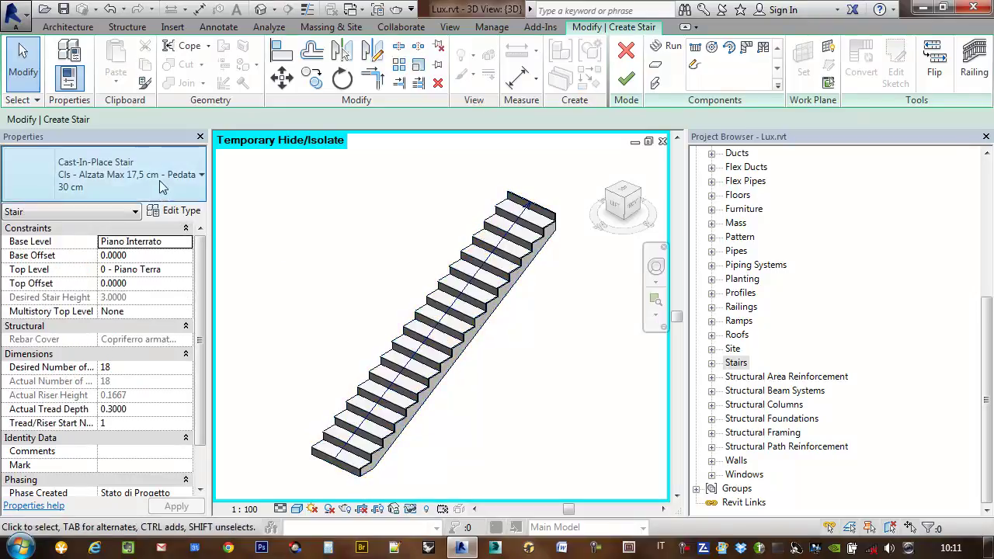
Step: Change the stair to Assembled Stair: Acciaio - Alzata Max 17,5 cm - Pedata 30 cm, recentred in view
{"action": "left_click", "coordinate": [472, 259]}
{"action": "key", "text": "Escape"}
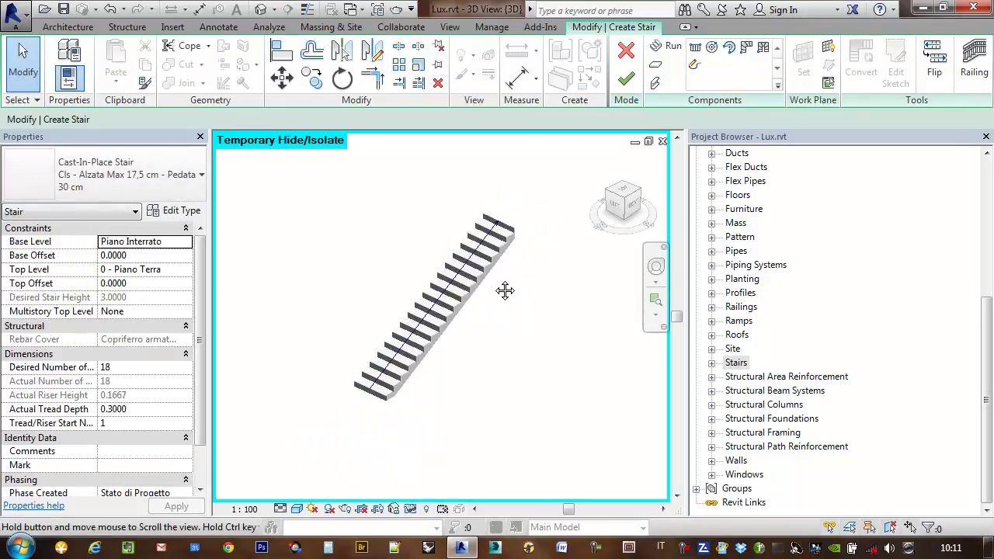
{"action": "middle_click_drag", "start_coordinate": [506, 288], "coordinate": [343, 276]}
{"action": "left_click", "coordinate": [125, 175]}
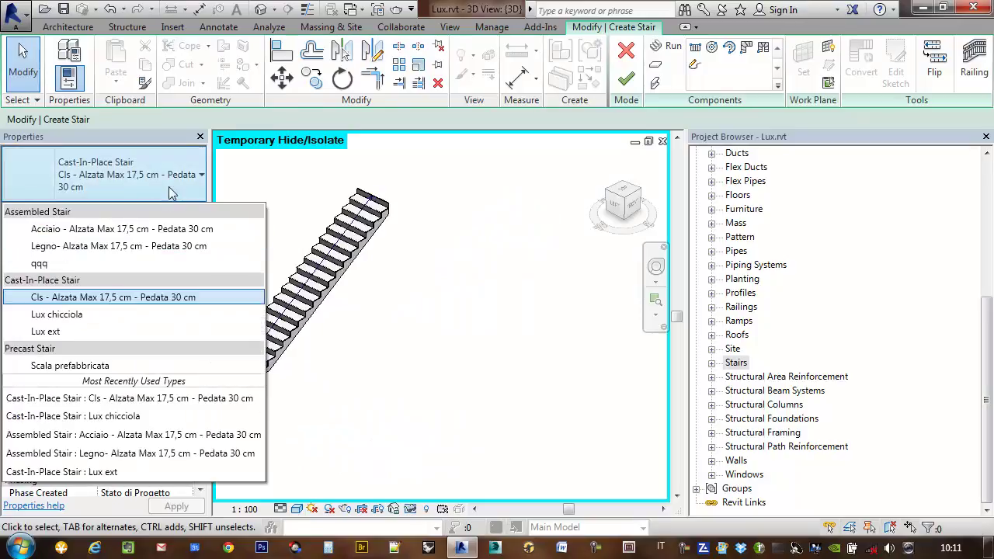
{"action": "left_click", "coordinate": [140, 232]}
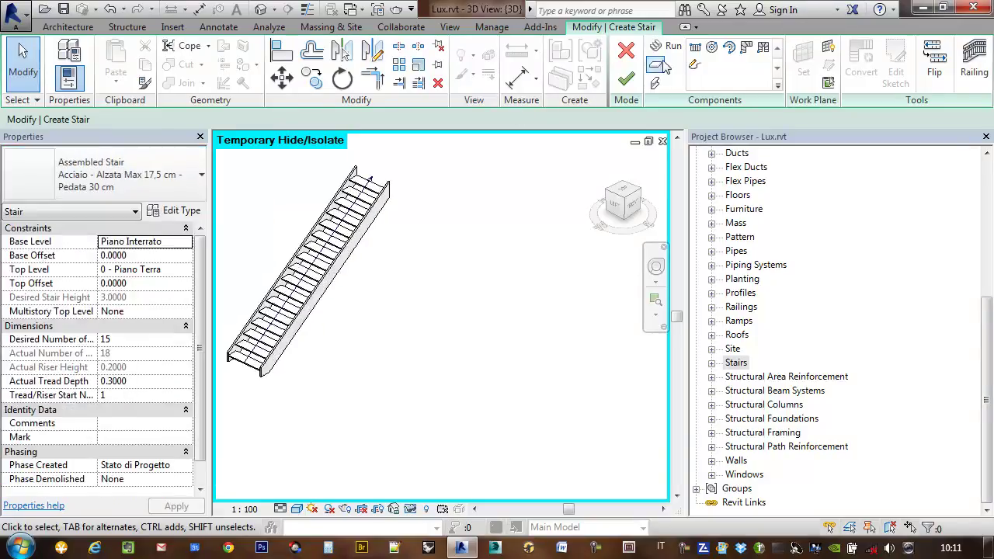
{"action": "middle_click_drag", "start_coordinate": [417, 219], "coordinate": [561, 228]}
{"action": "scroll", "coordinate": [505, 225], "scroll_direction": "up", "scroll_amount": 2}
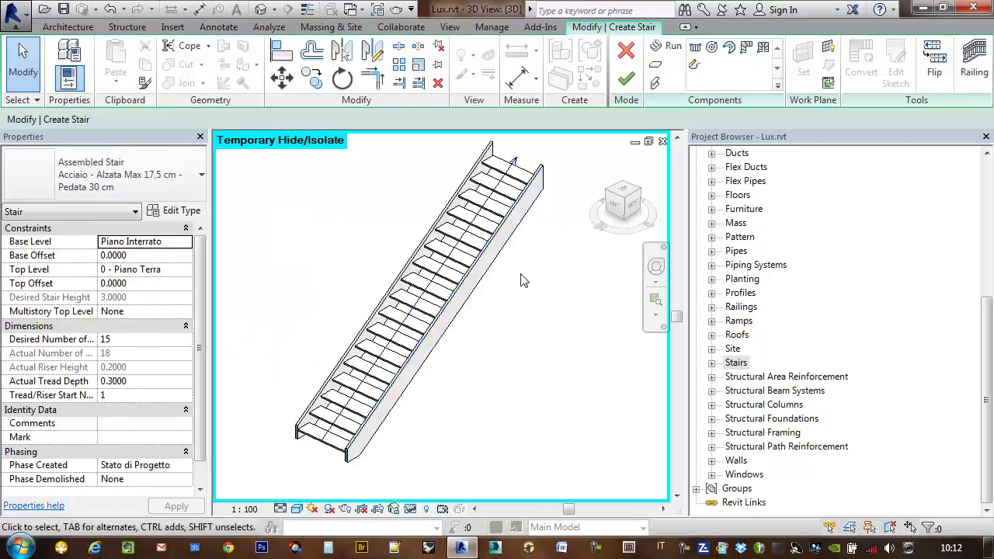
{"action": "middle_click_drag", "start_coordinate": [505, 304], "coordinate": [489, 324]}
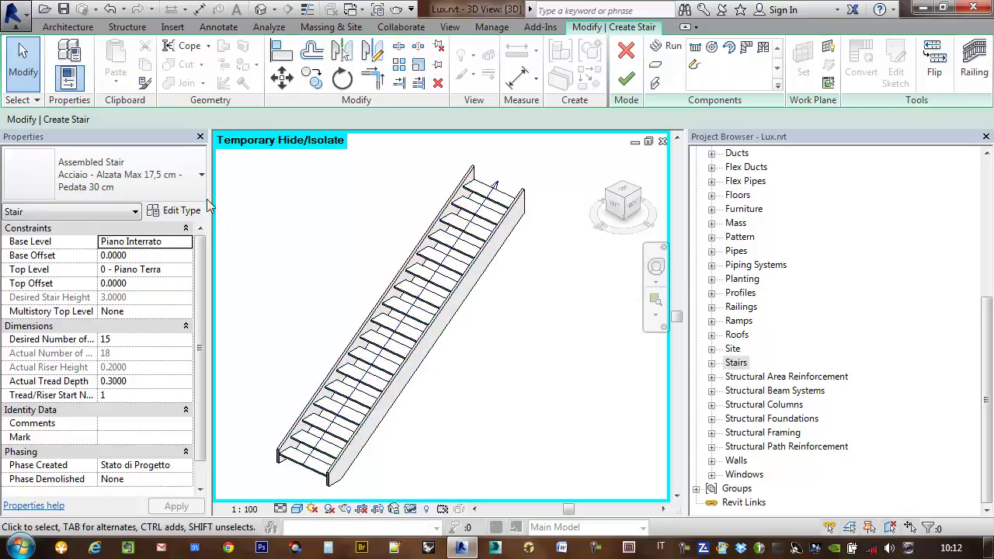
Step: Dock the Acciaio stair's Type Properties beside the 3D view, sized to read all values, and select the Run Type value
{"action": "left_click", "coordinate": [171, 214]}
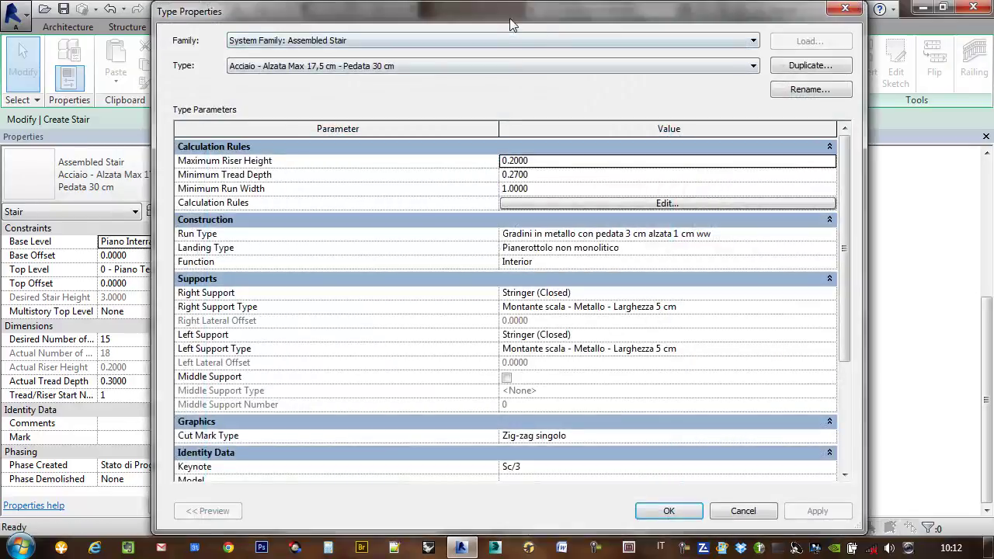
{"action": "left_click_drag", "start_coordinate": [510, 23], "coordinate": [867, 44]}
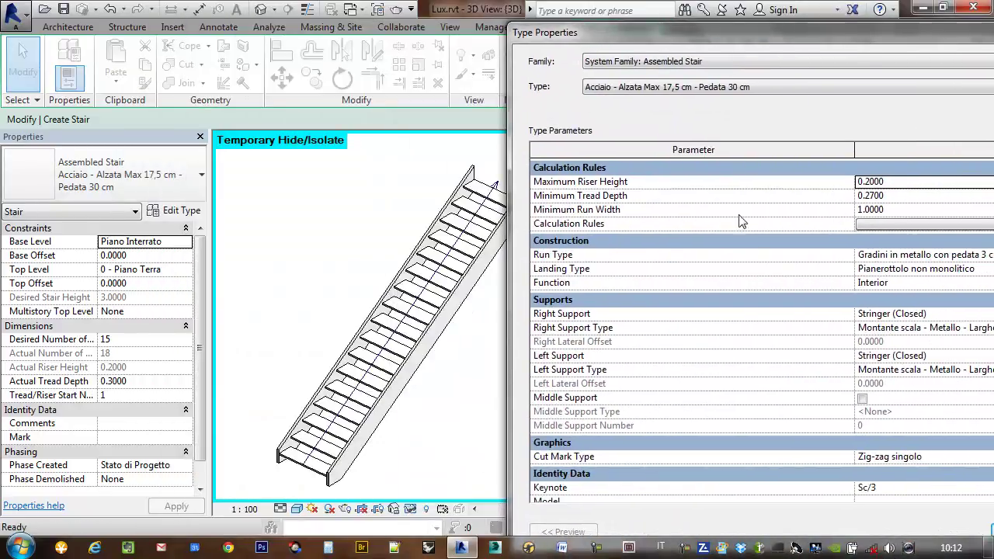
{"action": "left_click_drag", "start_coordinate": [847, 40], "coordinate": [620, 18]}
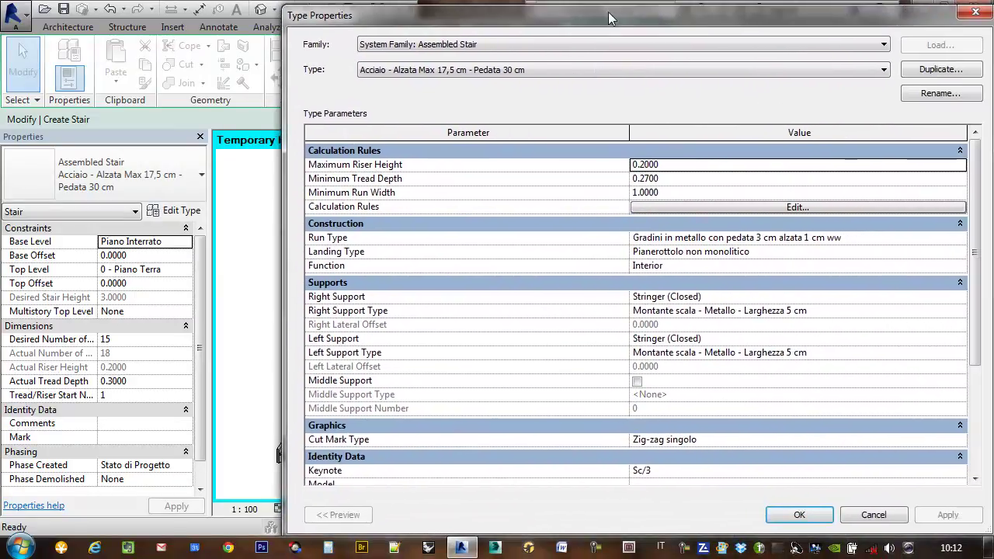
{"action": "left_click_drag", "start_coordinate": [282, 234], "coordinate": [603, 240]}
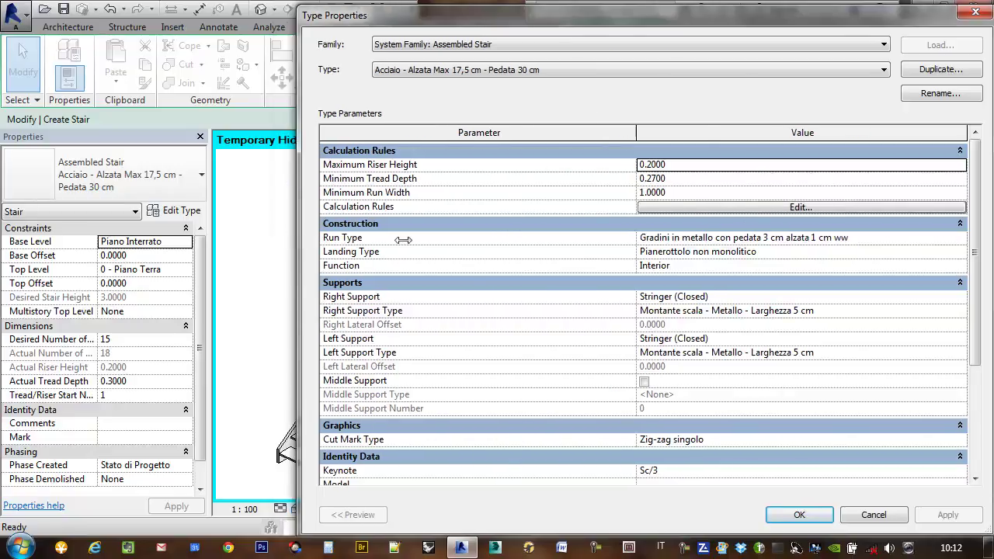
{"action": "left_click_drag", "start_coordinate": [668, 22], "coordinate": [635, 17]}
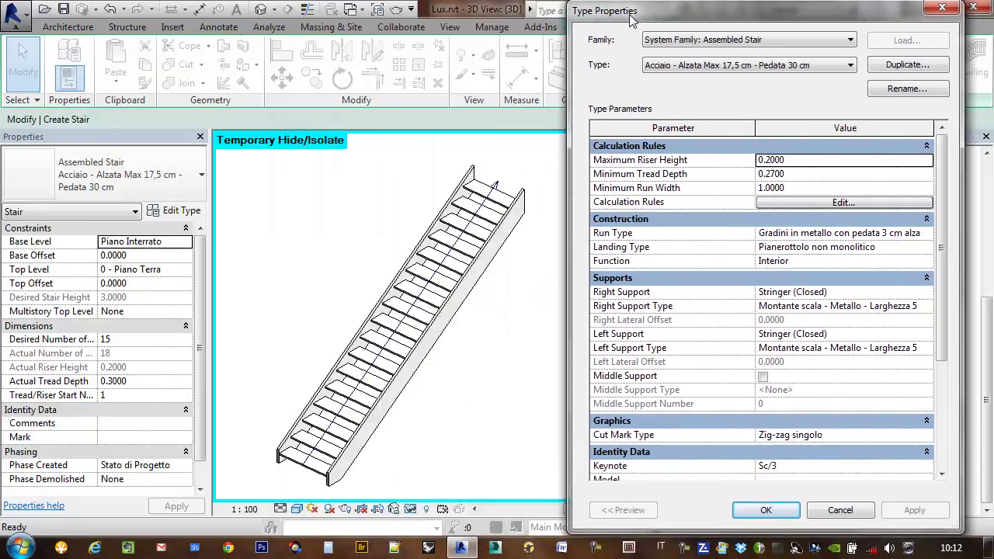
{"action": "left_click_drag", "start_coordinate": [568, 233], "coordinate": [529, 233]}
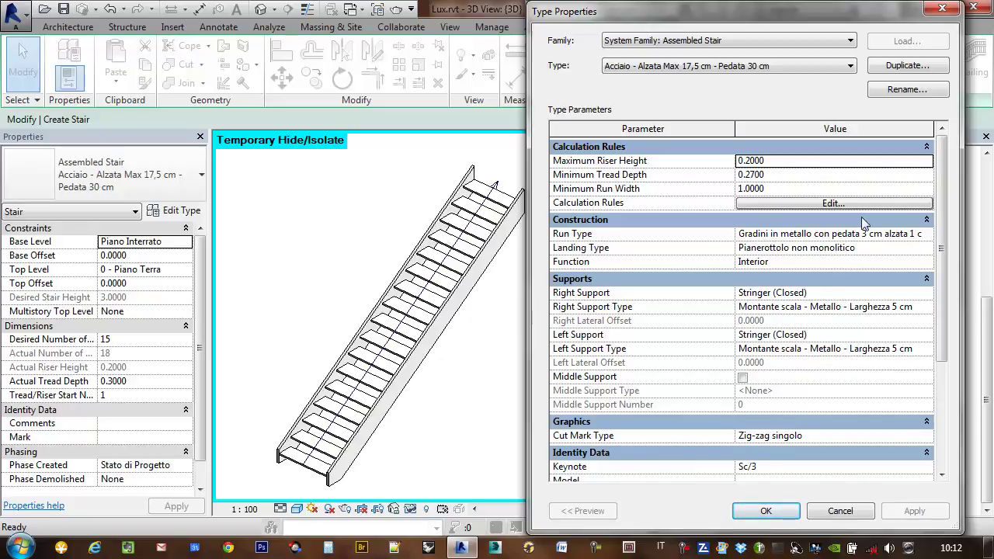
{"action": "left_click", "coordinate": [919, 235]}
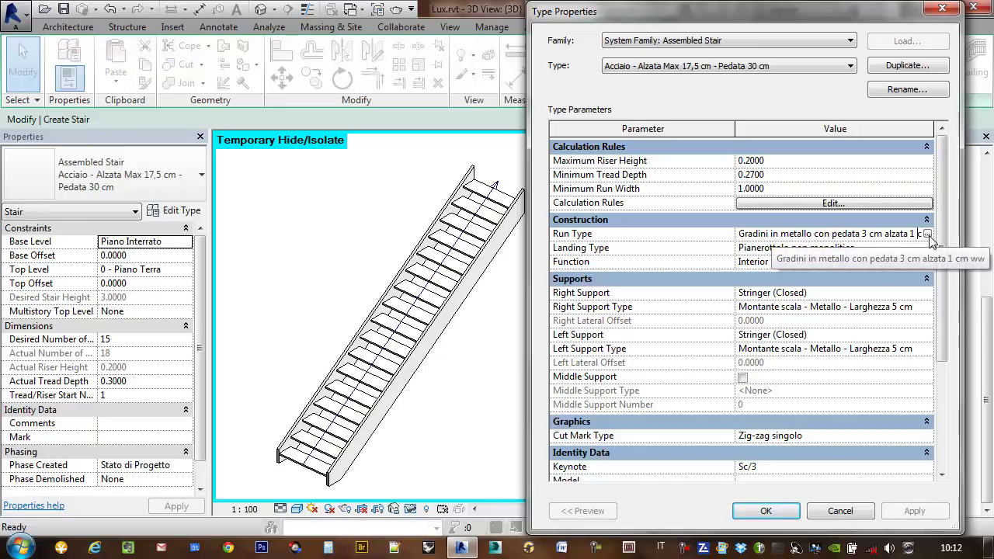
{"action": "mouse_move", "coordinate": [740, 234]}
{"action": "left_mouse_down"}
{"action": "mouse_move", "coordinate": [922, 233]}
{"action": "mouse_move", "coordinate": [816, 237]}
{"action": "mouse_move", "coordinate": [923, 235]}
{"action": "mouse_move", "coordinate": [928, 247]}
{"action": "left_mouse_up"}
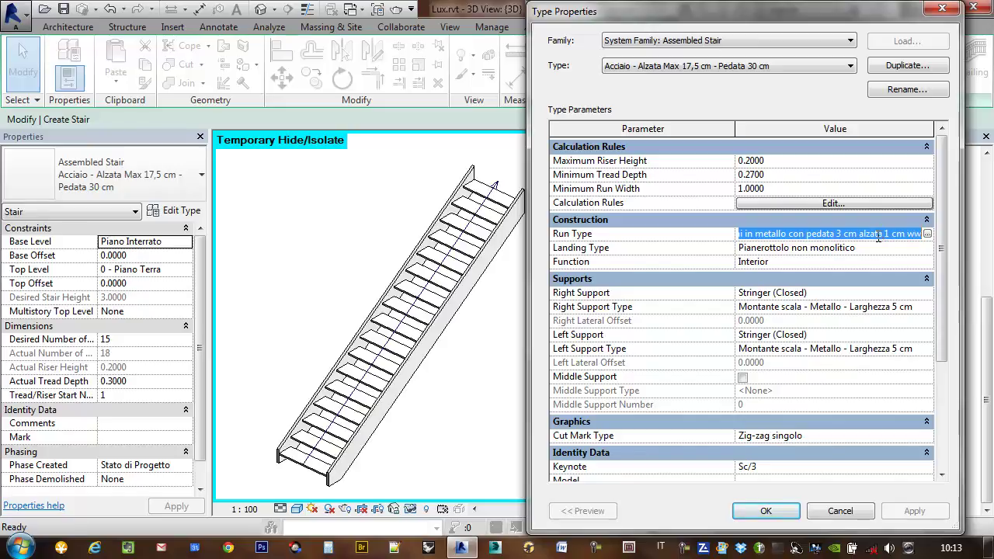
Step: Set the run type to 'Gradini in metallo con pedata 3 cm alzata 1 cm' and apply it
{"action": "left_click", "coordinate": [927, 234]}
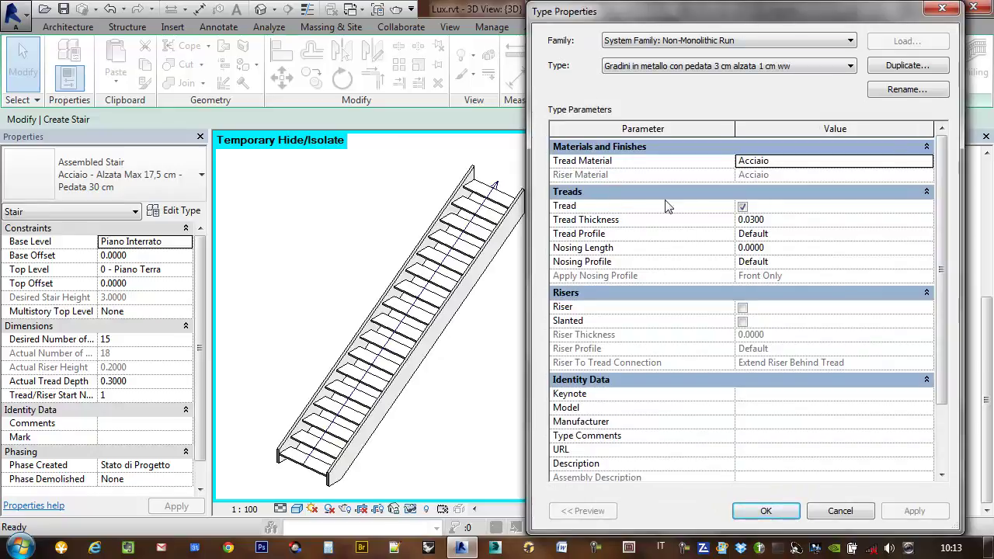
{"action": "left_click", "coordinate": [744, 70]}
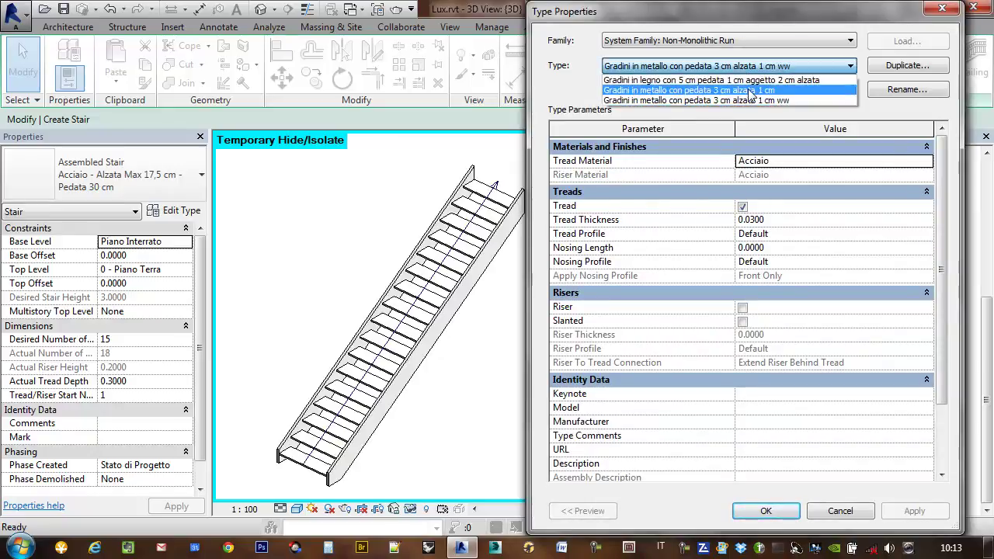
{"action": "left_click", "coordinate": [802, 91]}
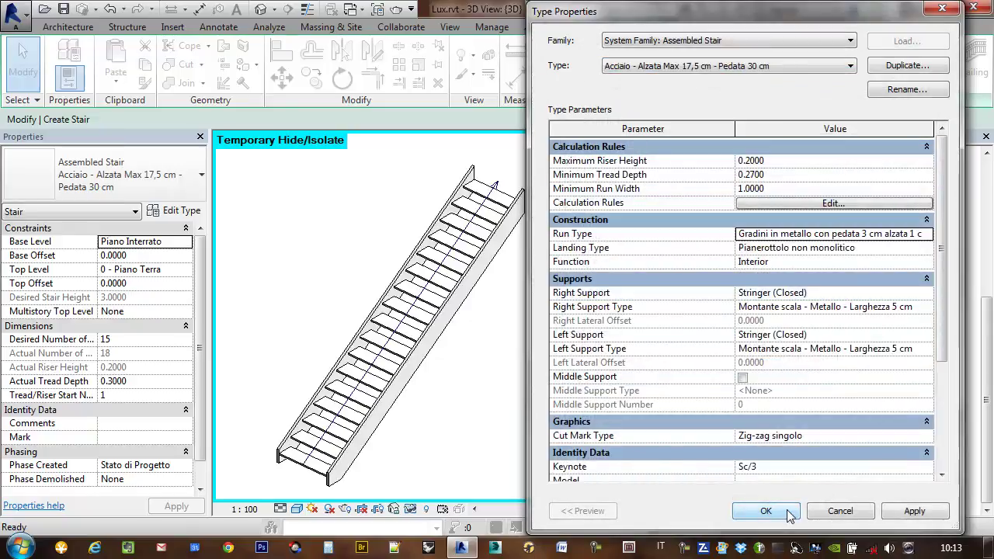
{"action": "left_click", "coordinate": [902, 511]}
{"action": "left_click", "coordinate": [901, 509]}
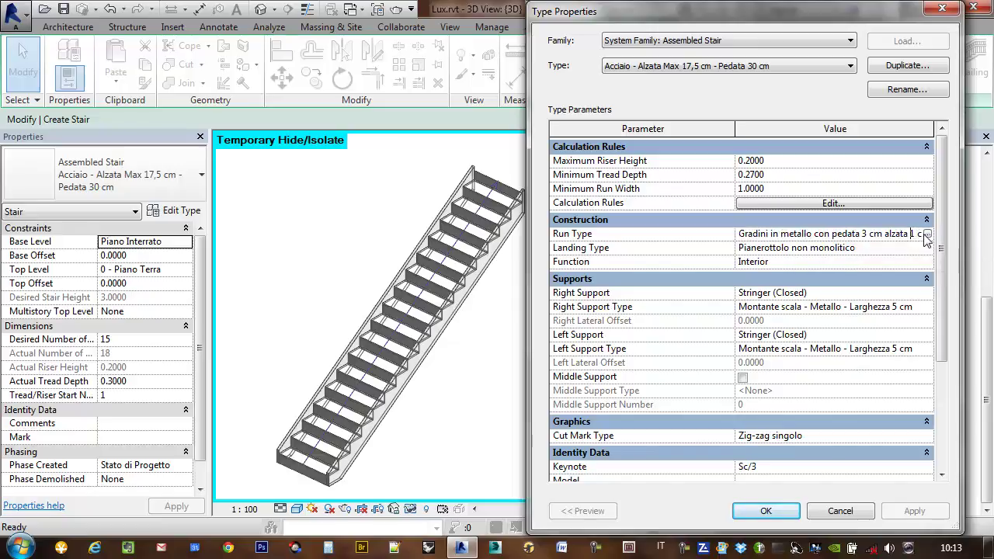
Step: Duplicate the current metal run type under the name 'Lux scala in metallo'
{"action": "left_click", "coordinate": [926, 237]}
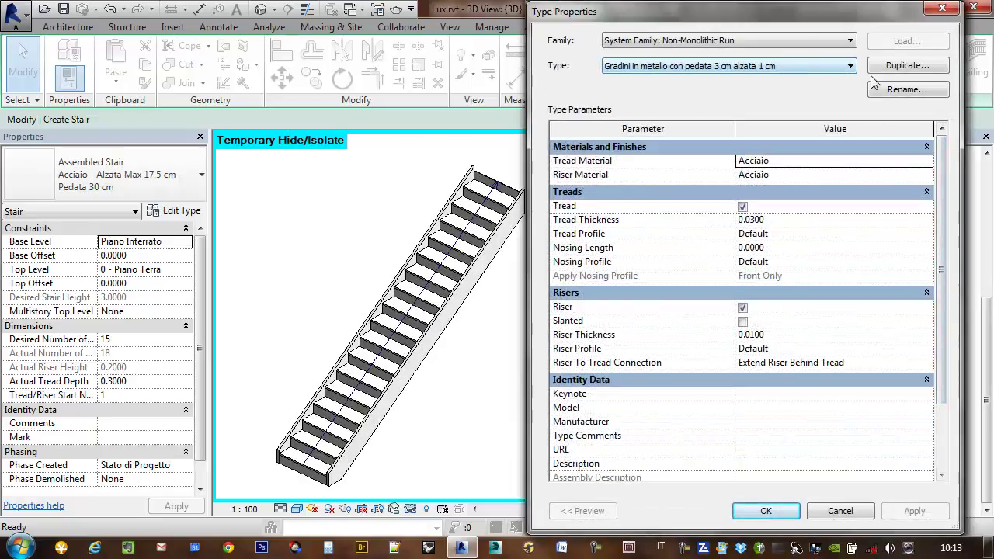
{"action": "left_click", "coordinate": [899, 69]}
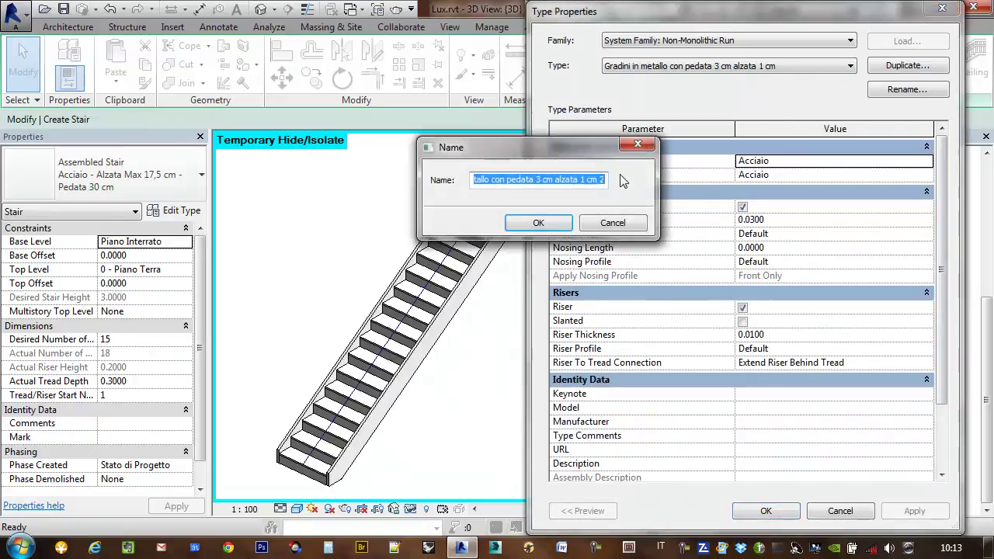
{"action": "type", "text": "Lux"}
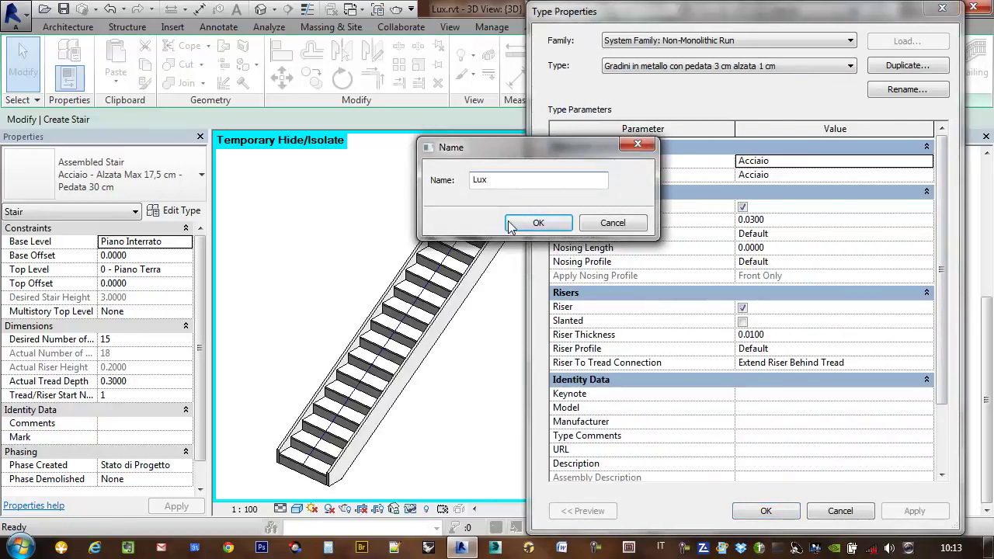
{"action": "type", "text": " metallo"}
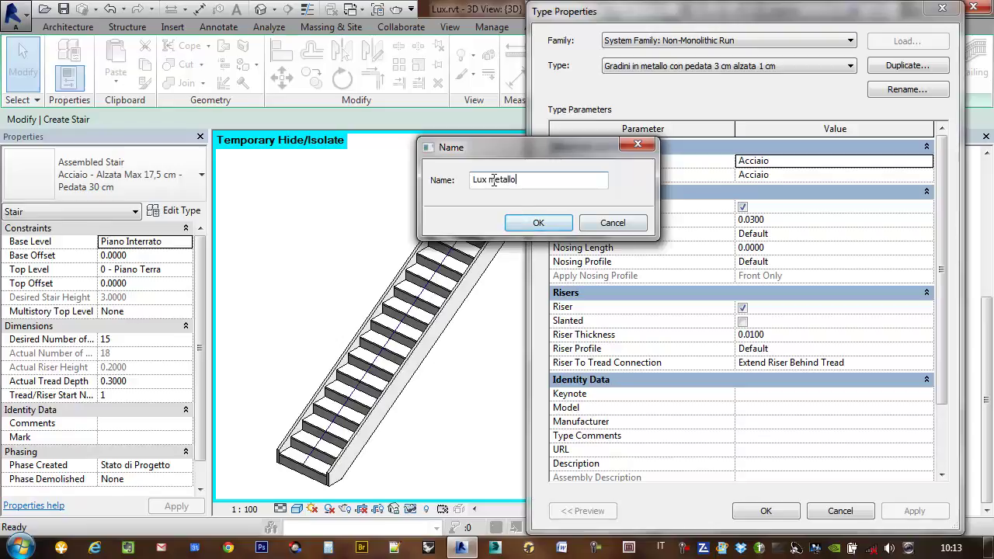
{"action": "type", "text": "scala in"}
{"action": "left_click", "coordinate": [538, 223]}
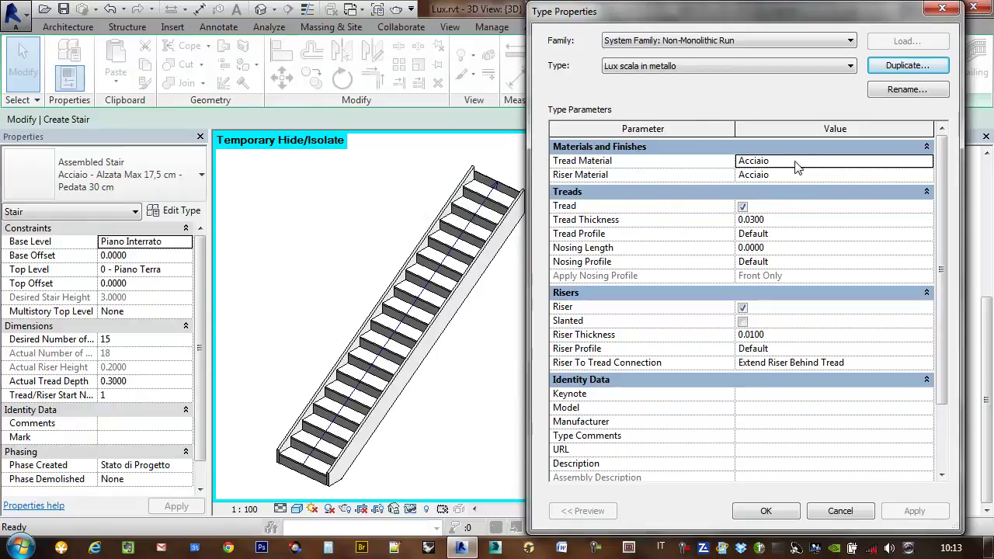
{"action": "left_click", "coordinate": [878, 163]}
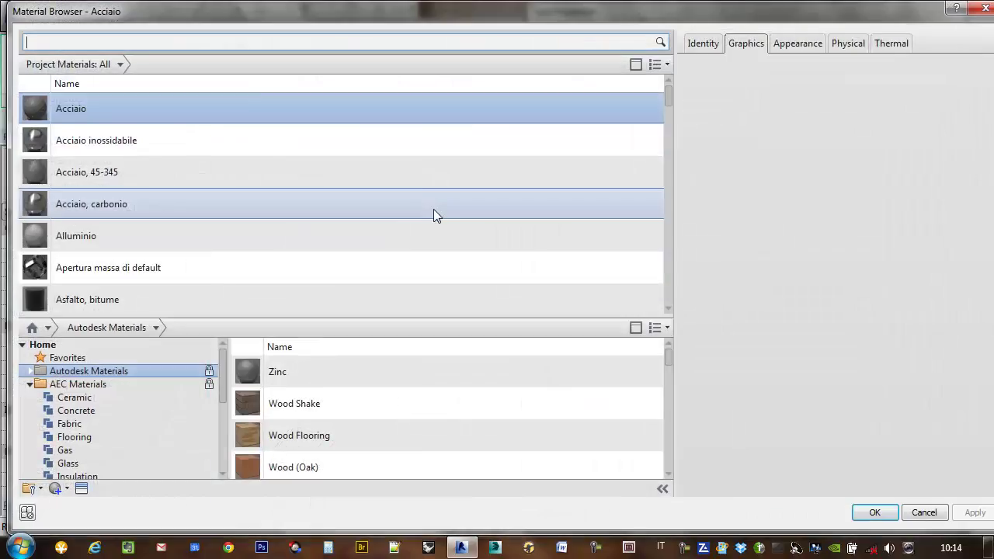
{"action": "left_click", "coordinate": [983, 11]}
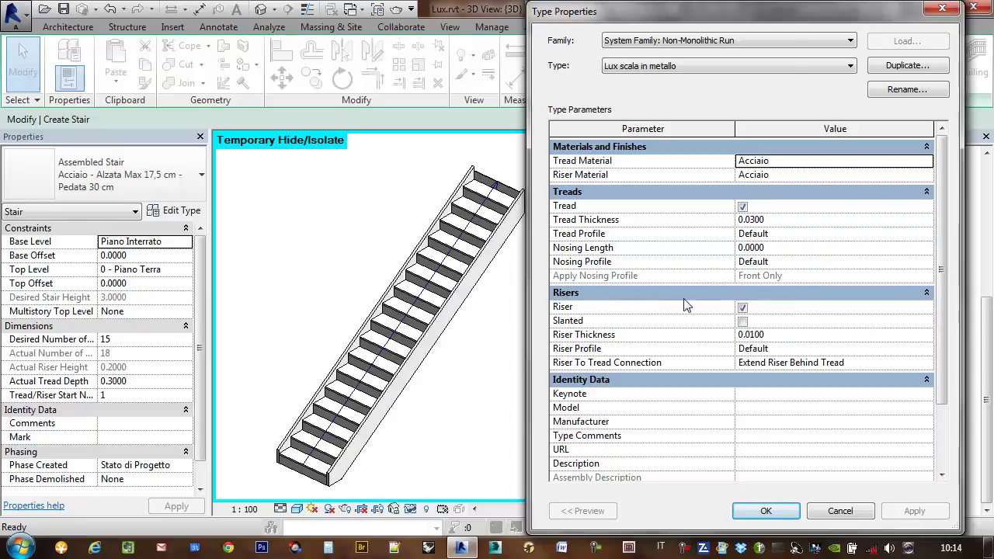
Step: Turn off Riser in the Lux scala in metallo run type and apply it to the stair
{"action": "left_click", "coordinate": [743, 309]}
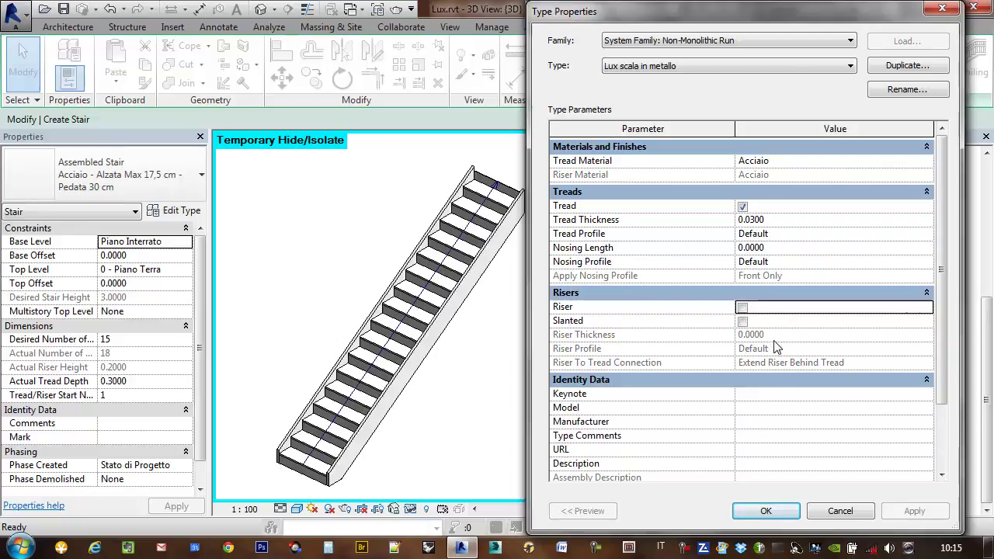
{"action": "left_click", "coordinate": [753, 514]}
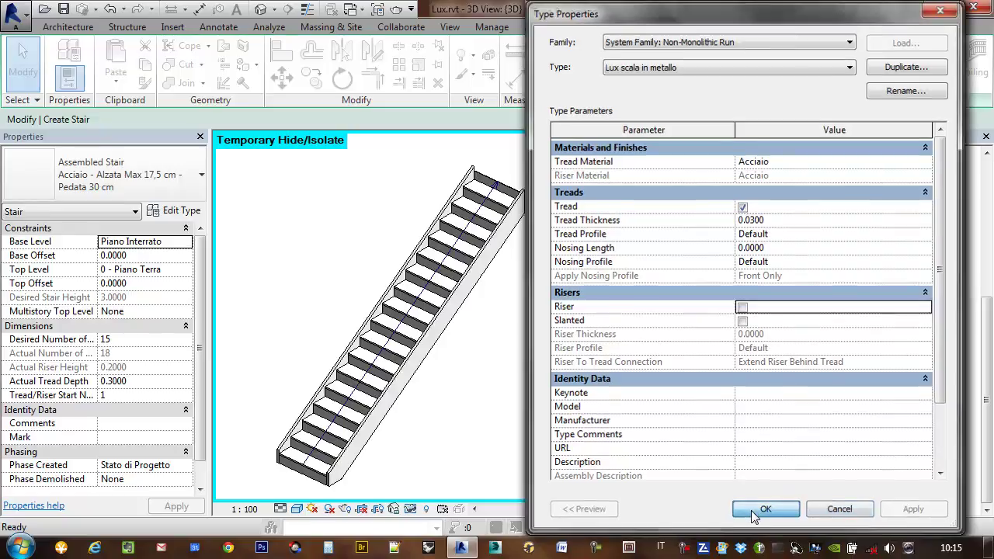
{"action": "left_click", "coordinate": [898, 509]}
{"action": "left_click", "coordinate": [899, 510]}
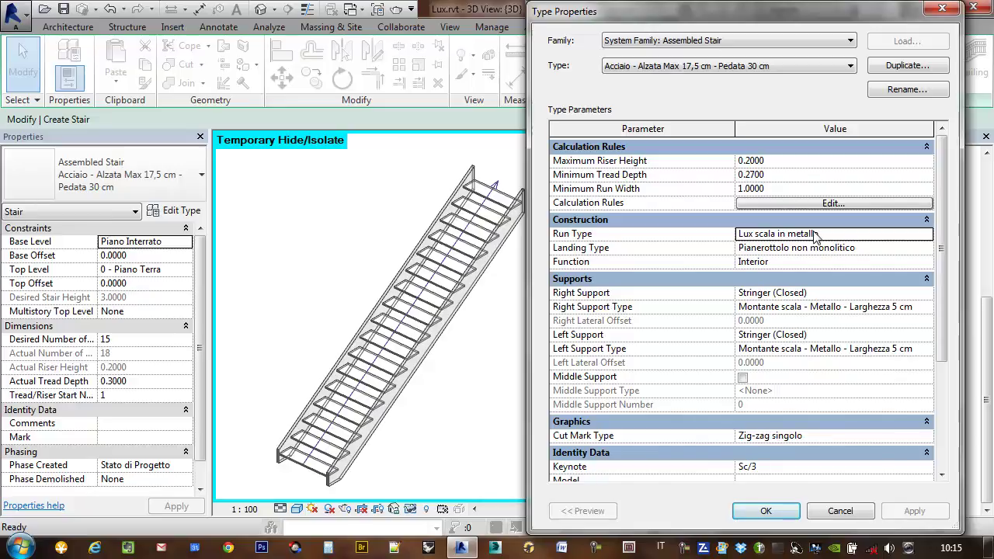
Step: Keep Stringer (Closed) on the right and open the Montante scala - Metallo - Larghezza 5 cm properties
{"action": "left_click", "coordinate": [824, 294]}
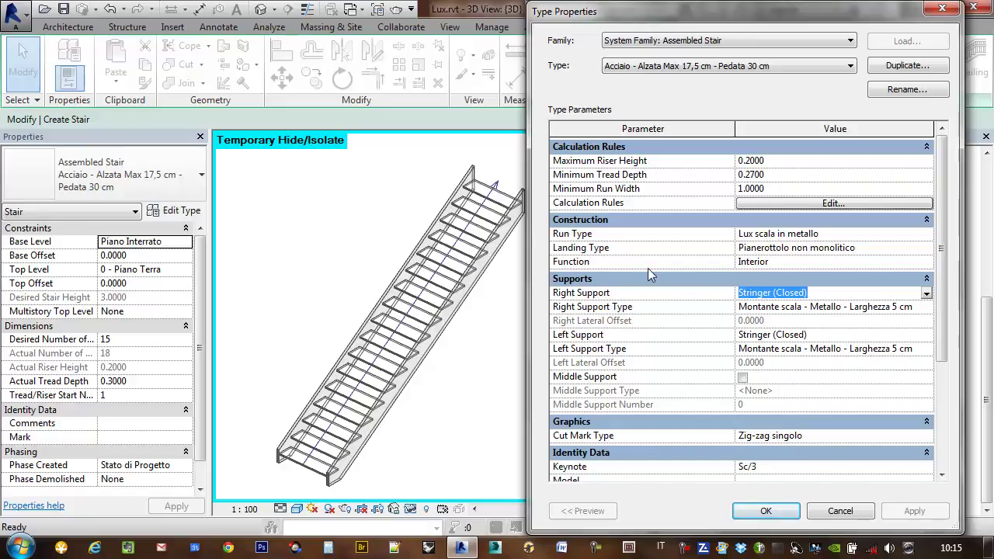
{"action": "left_click", "coordinate": [926, 294]}
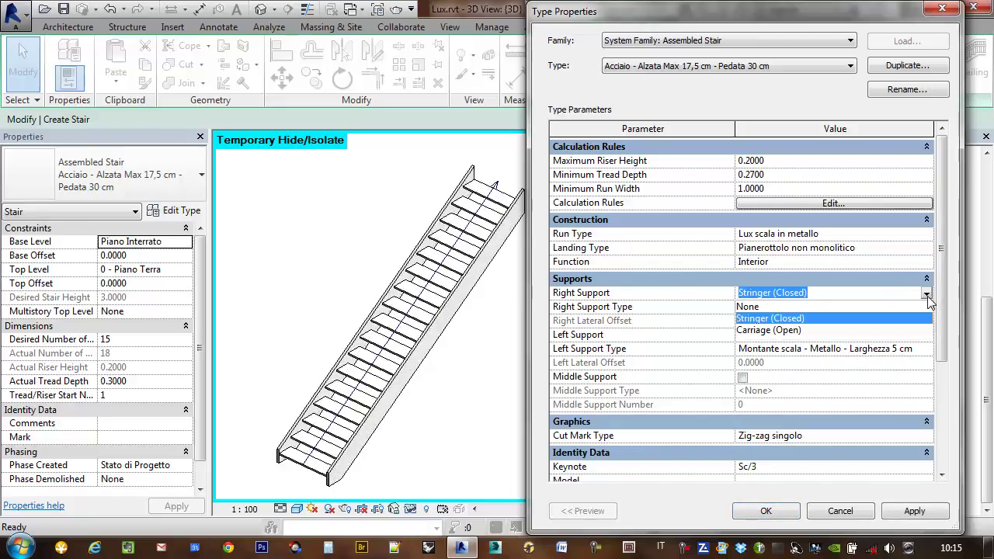
{"action": "left_click", "coordinate": [930, 296]}
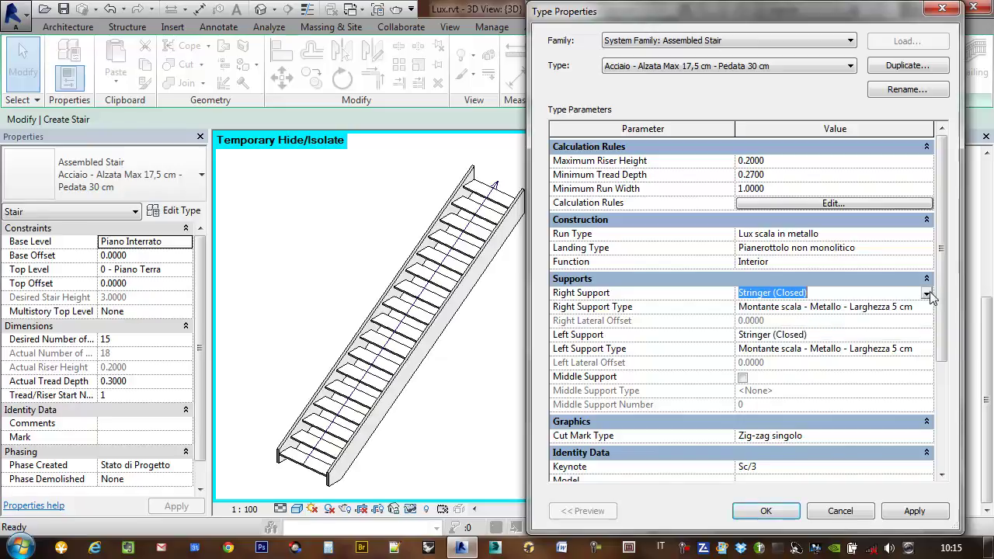
{"action": "left_click", "coordinate": [927, 293]}
{"action": "left_click", "coordinate": [929, 307]}
{"action": "left_click", "coordinate": [929, 307]}
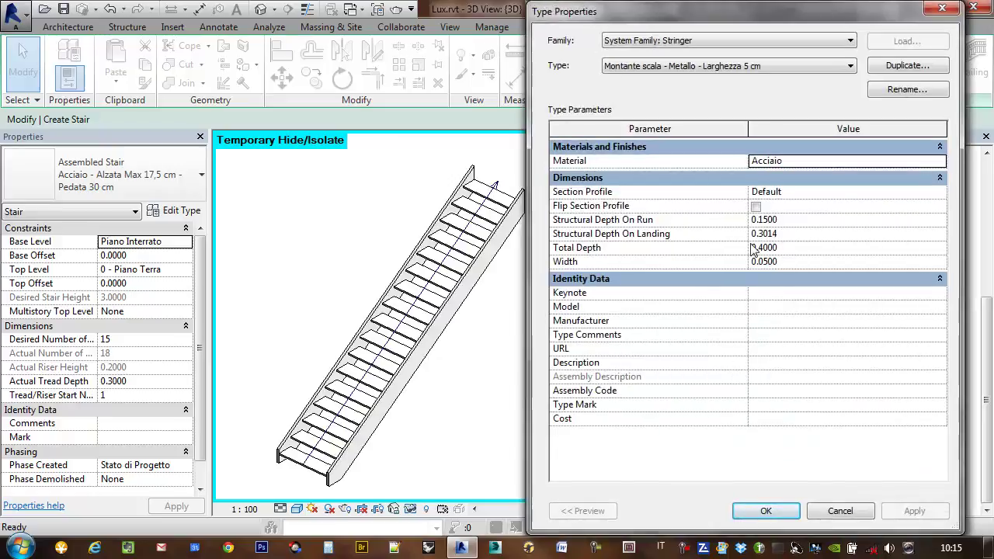
Step: Review the stringer types, keep Montante scala - Metallo - Larghezza 5 cm, and cancel
{"action": "left_click", "coordinate": [745, 67]}
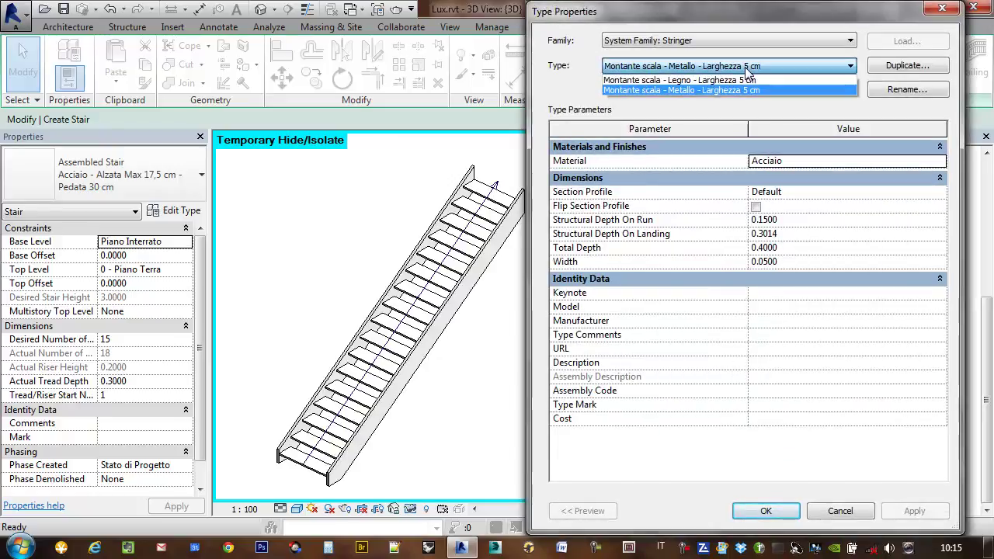
{"action": "left_click", "coordinate": [781, 91]}
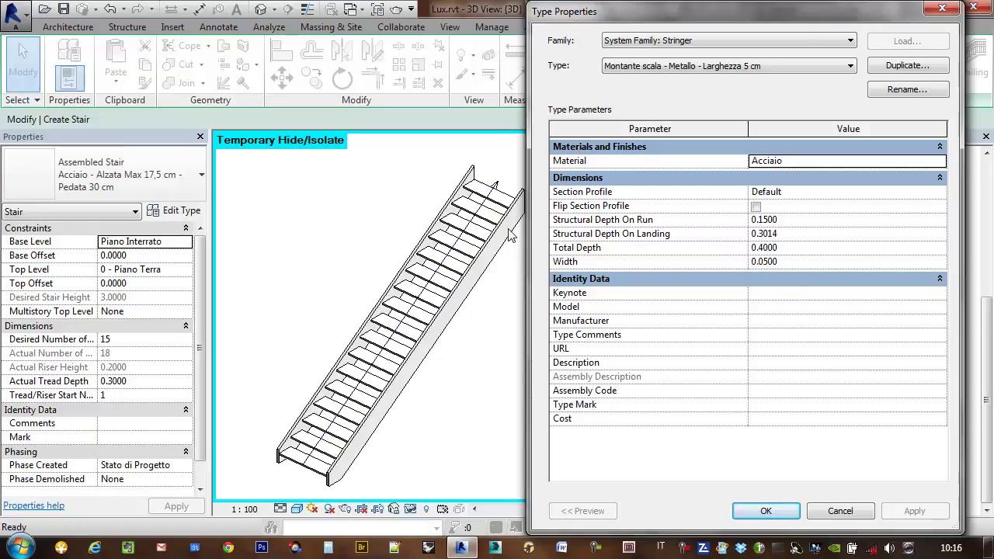
{"action": "left_click", "coordinate": [837, 511]}
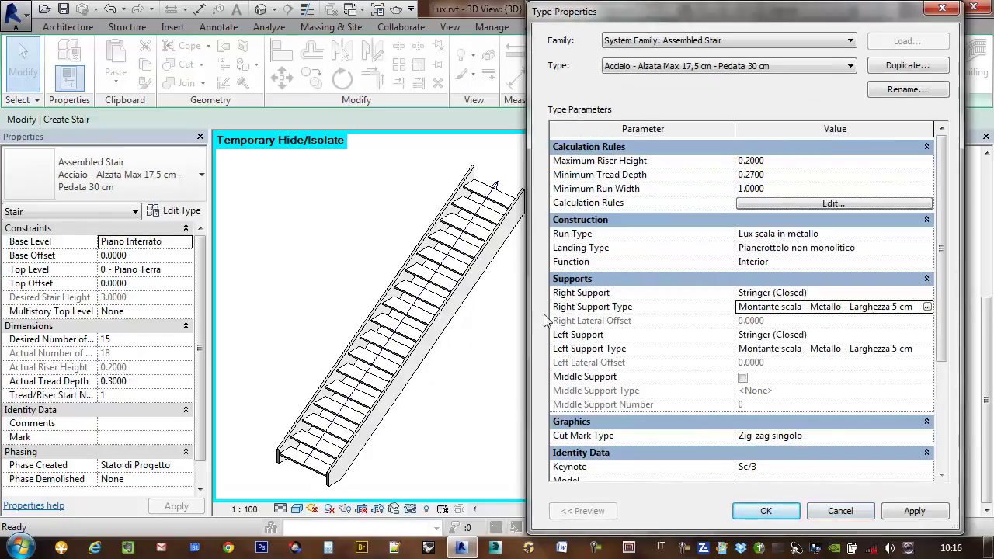